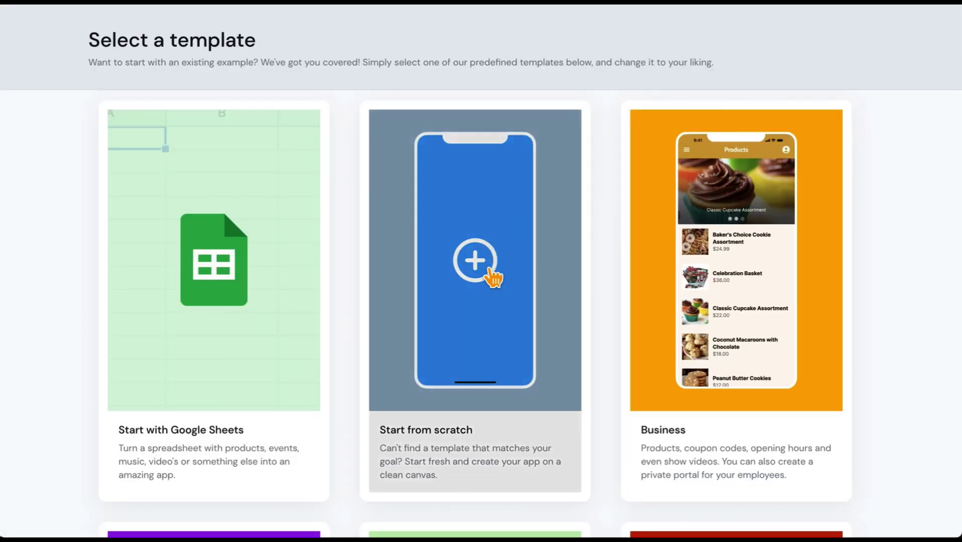
Step: Start an app from scratch and create a built-in data table from the People template with list and details screens
left_click(481, 271)
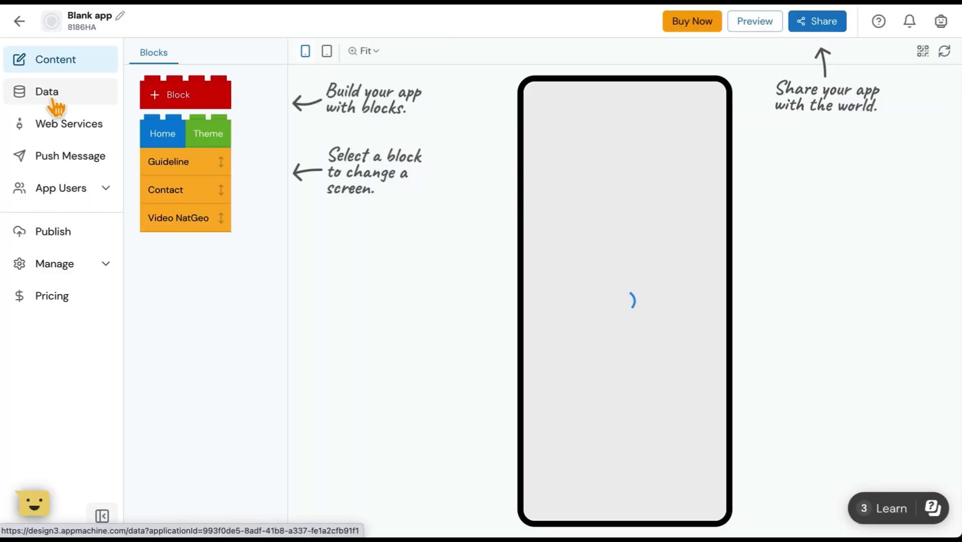
left_click(55, 101)
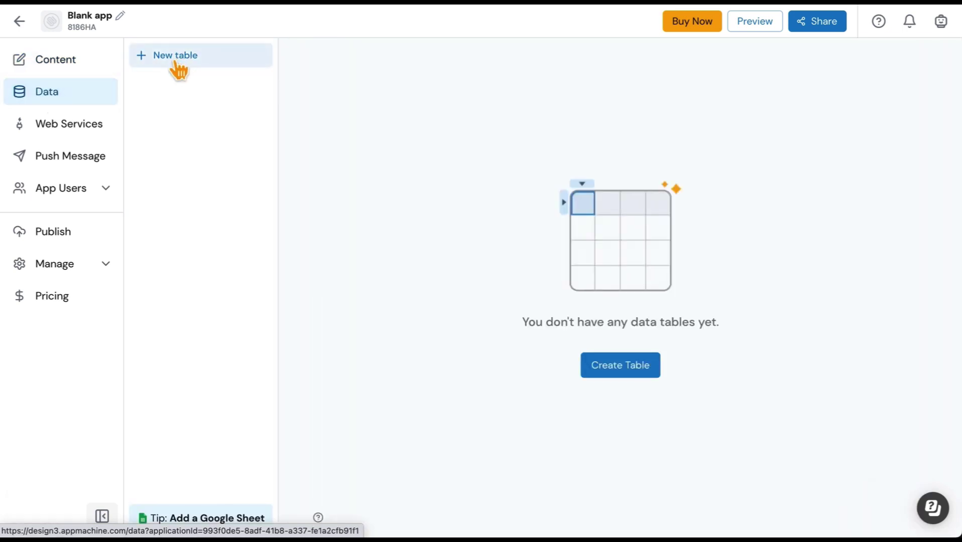
left_click(176, 62)
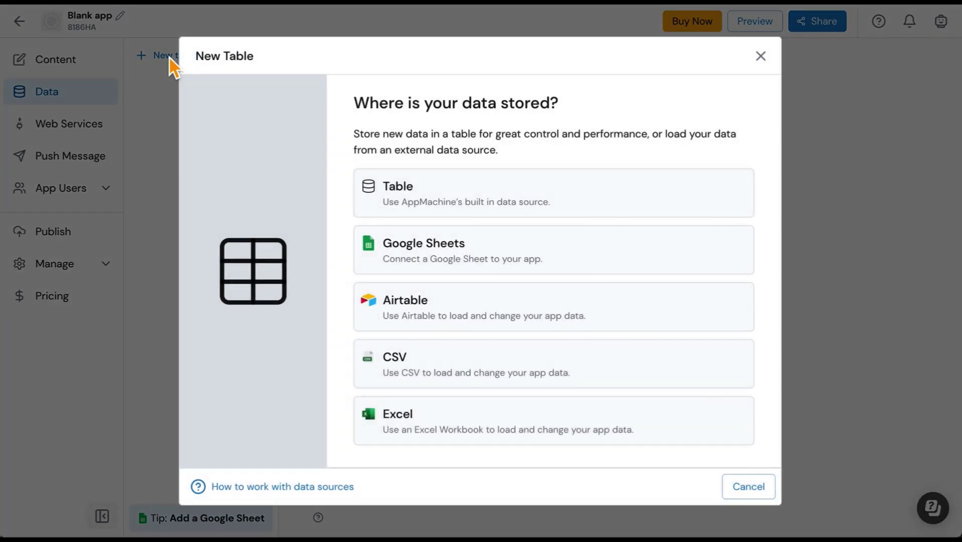
left_click(600, 194)
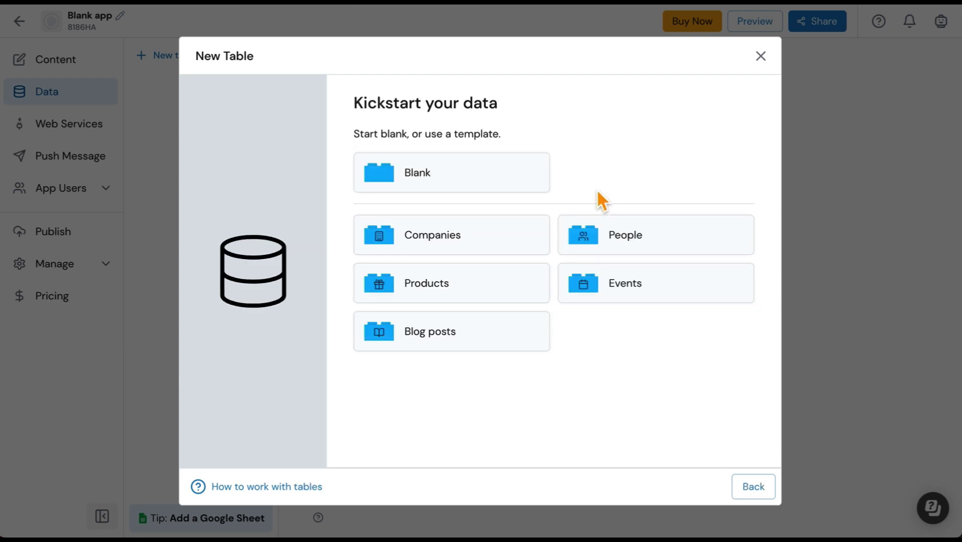
left_click(647, 252)
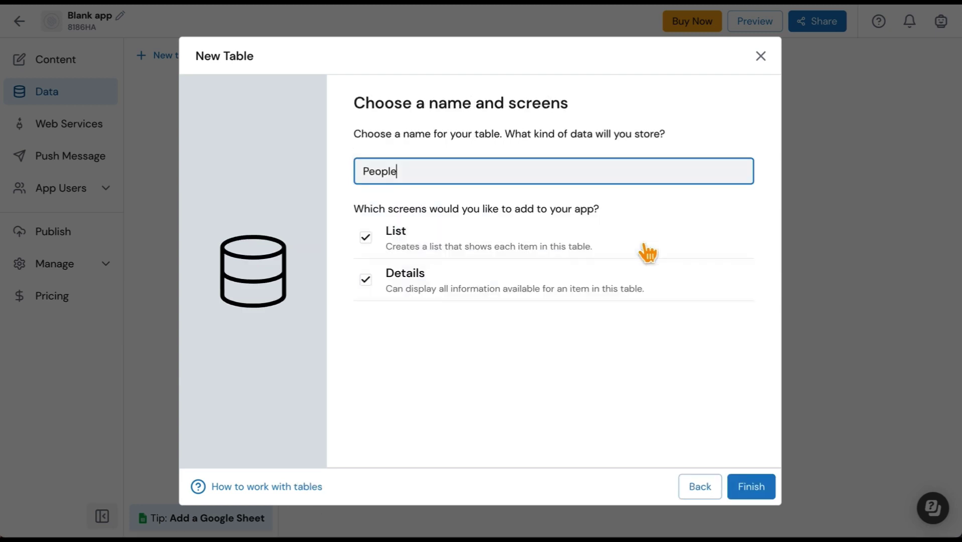
left_click(756, 494)
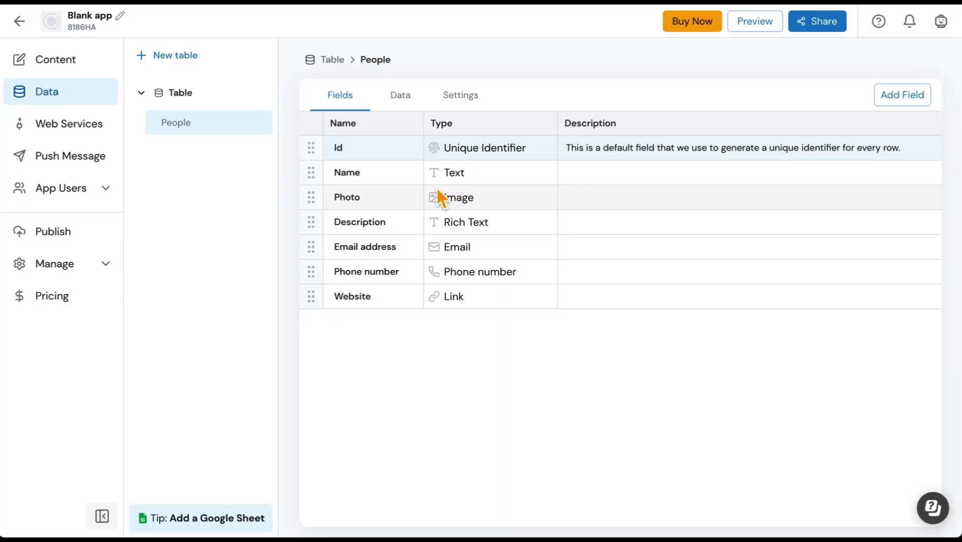
Step: Add a text field named Position to the People table and place it between Photo and Description
left_click(899, 98)
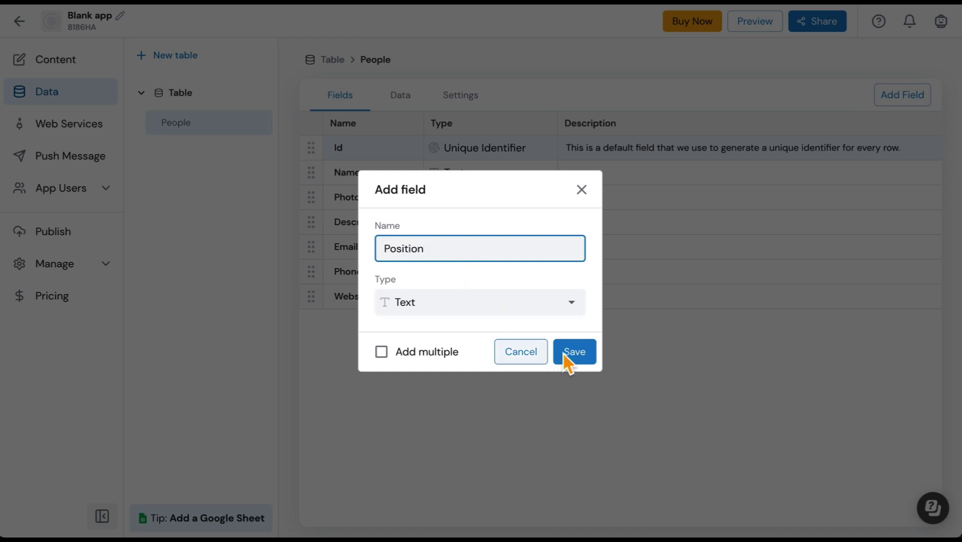
left_click(577, 357)
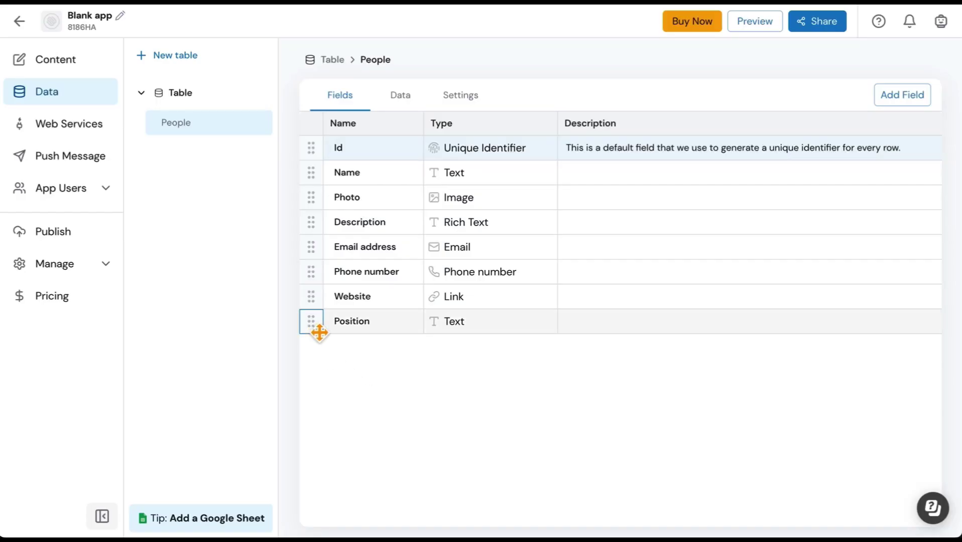
left_click_drag(319, 333, 318, 223)
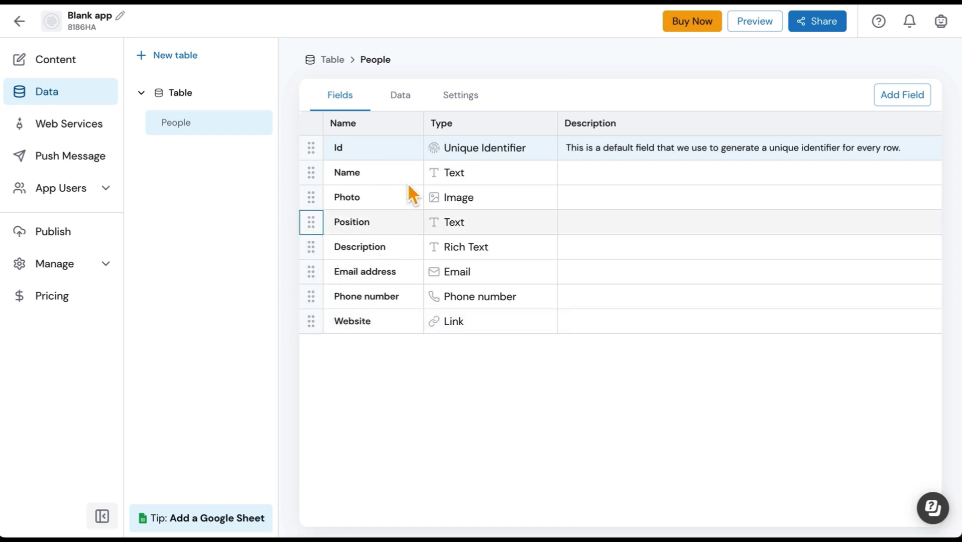
left_click(407, 107)
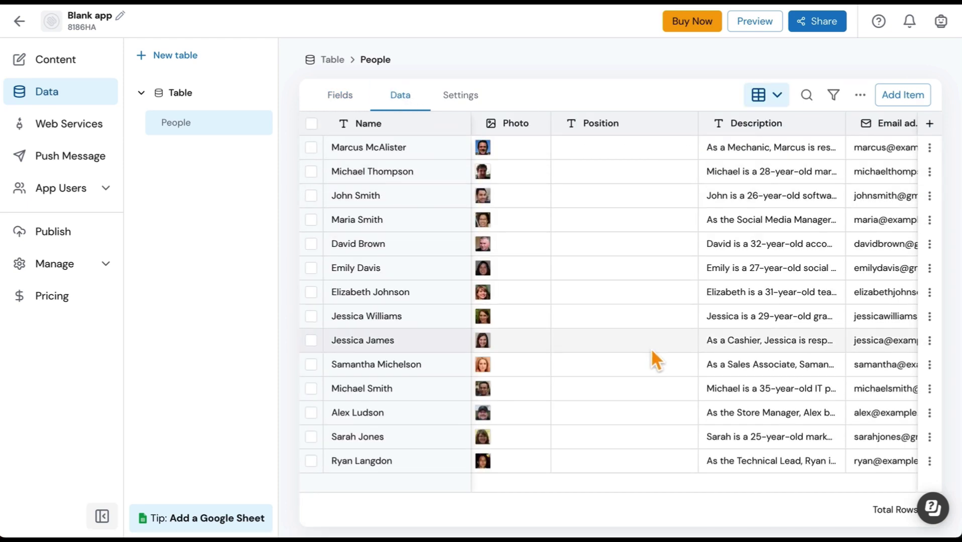
left_click(401, 124)
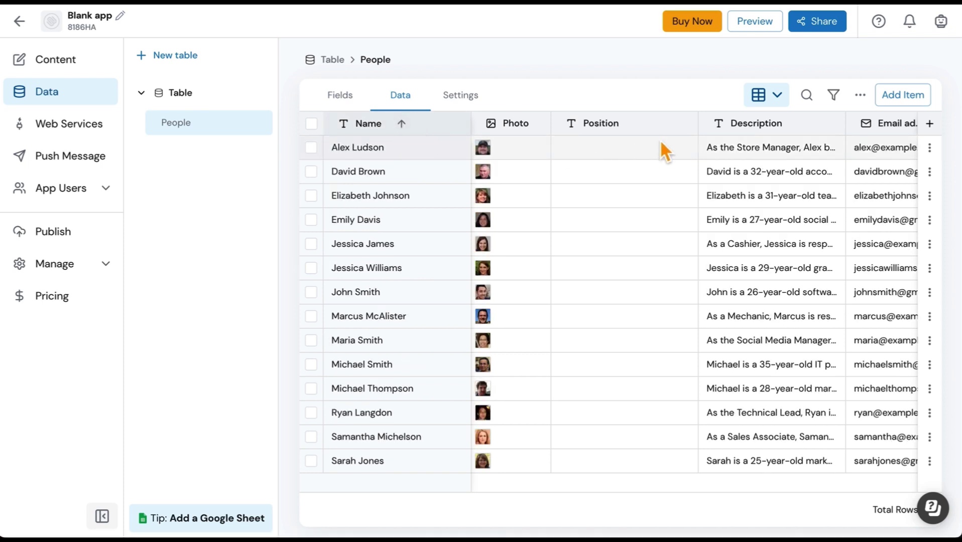
left_click(912, 103)
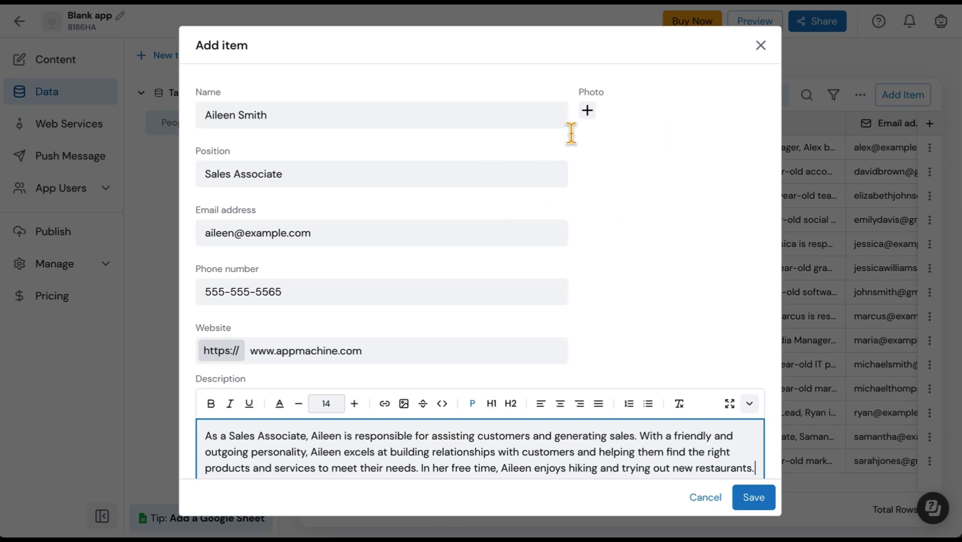
Step: Upload the person's JPEG portrait from the Desktop folder as the new item's photo and save the item
left_click(592, 115)
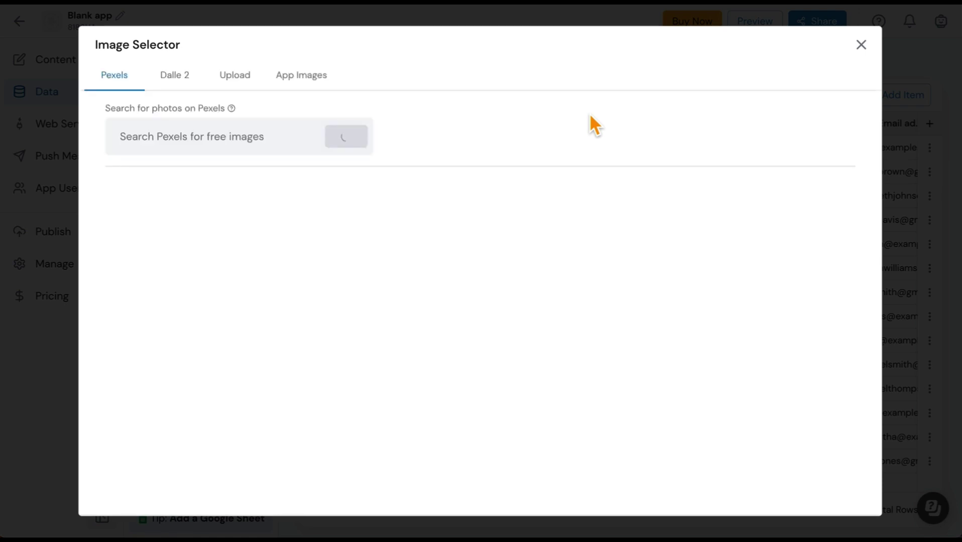
left_click(250, 87)
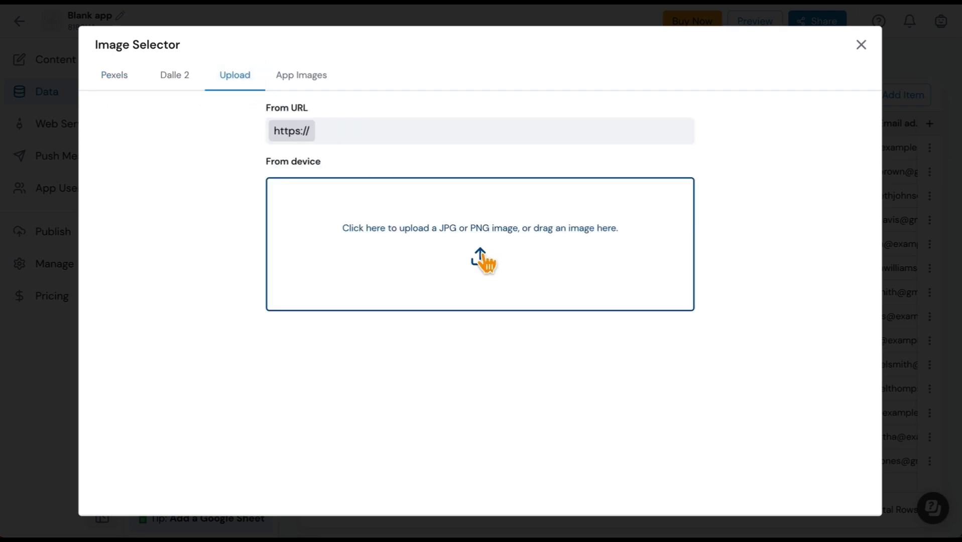
left_click(483, 261)
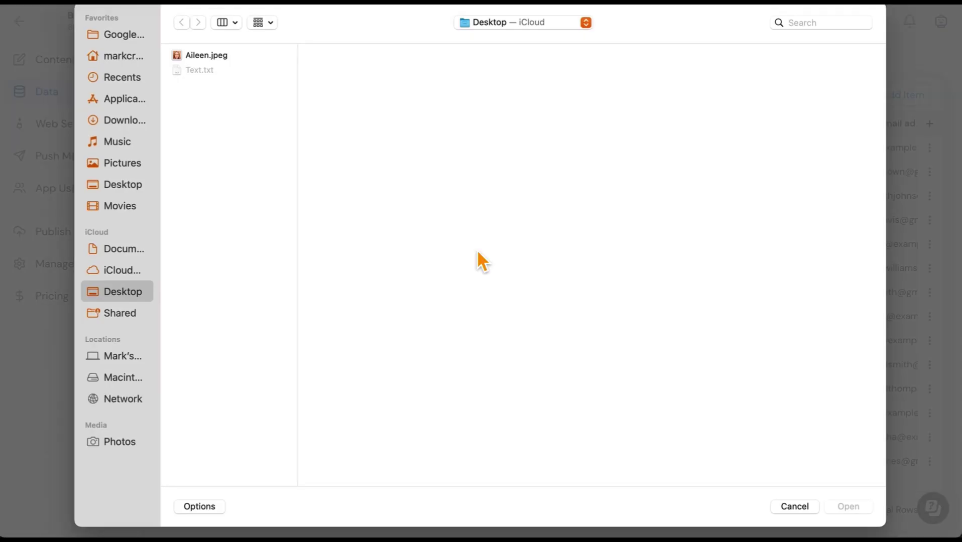
left_click(206, 56)
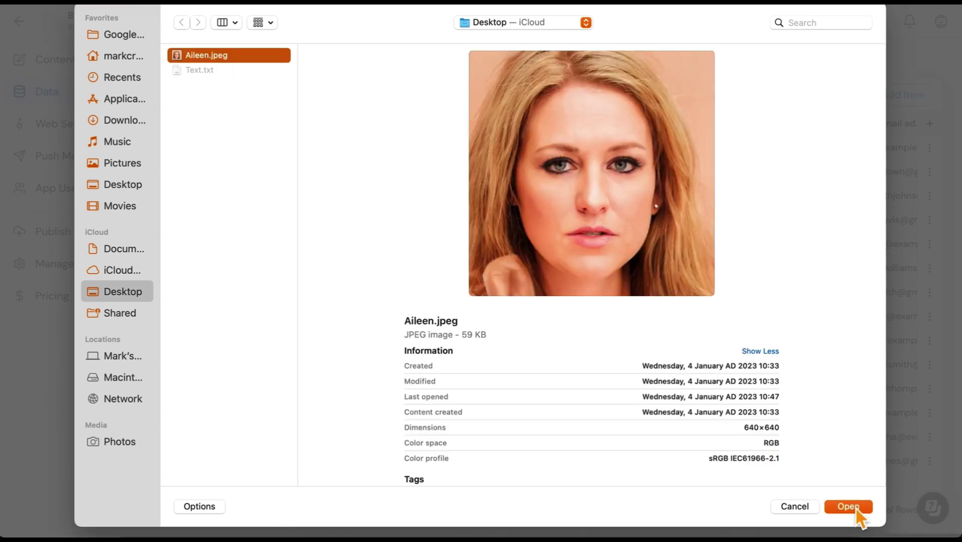
left_click(848, 507)
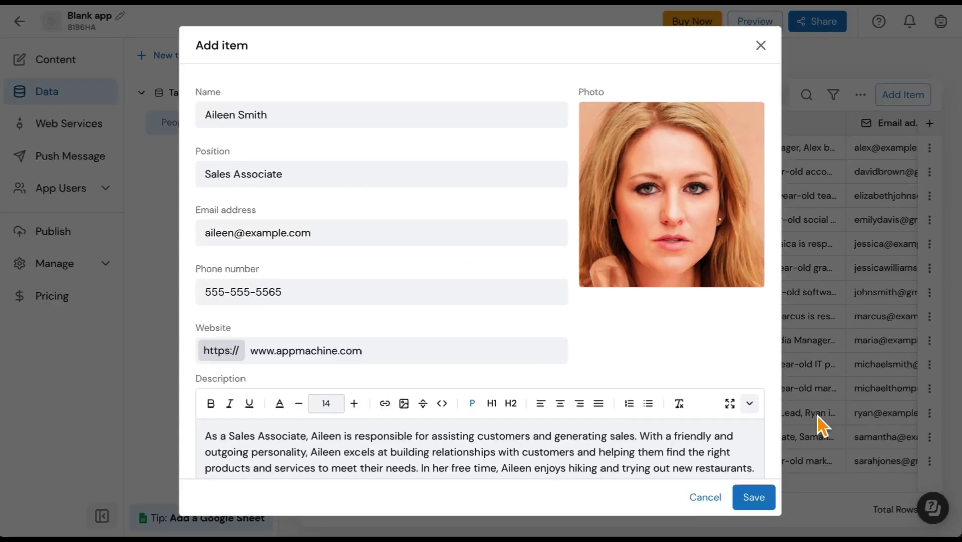
left_click(762, 499)
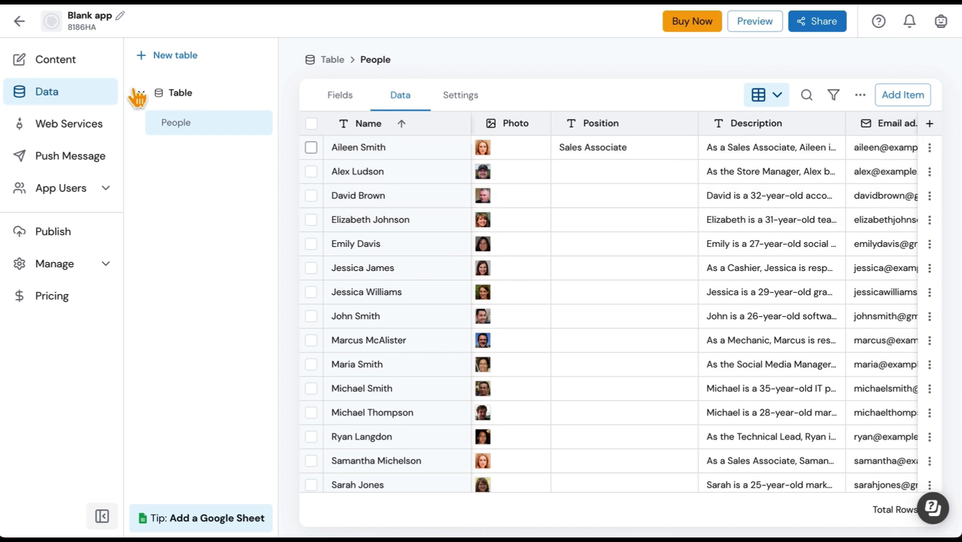
Step: Sort the People block's list in the app content by Name from A to Z and save the block
left_click(68, 70)
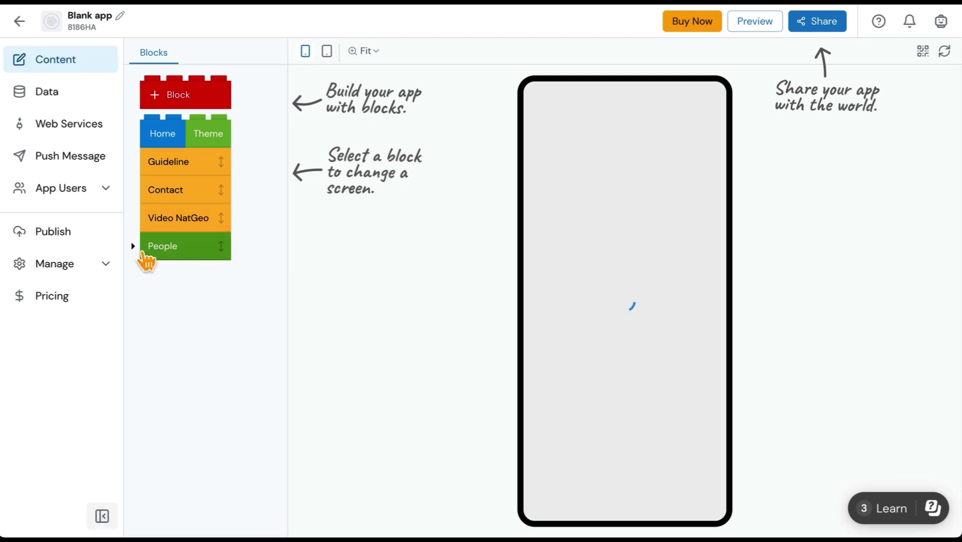
left_click(143, 256)
left_click(134, 247)
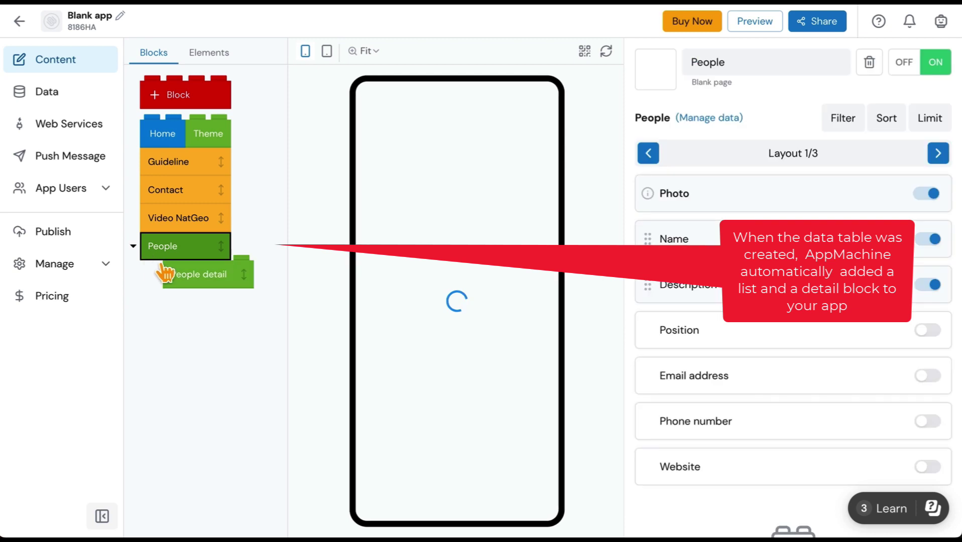
left_click(216, 259)
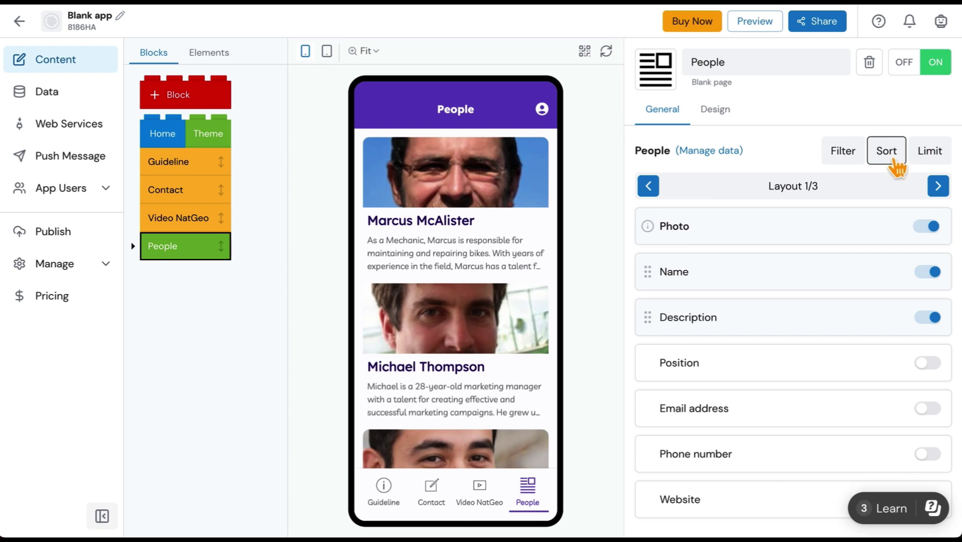
left_click(889, 159)
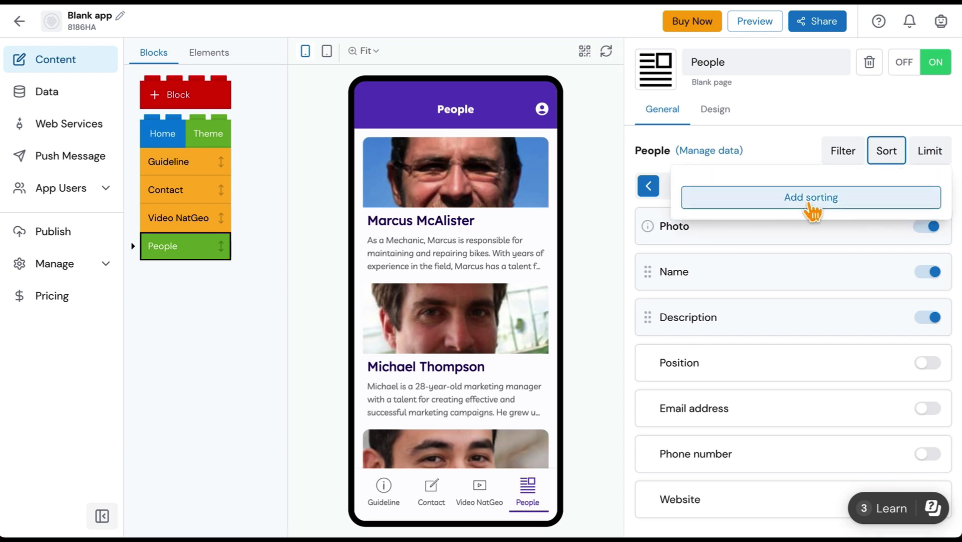
left_click(809, 203)
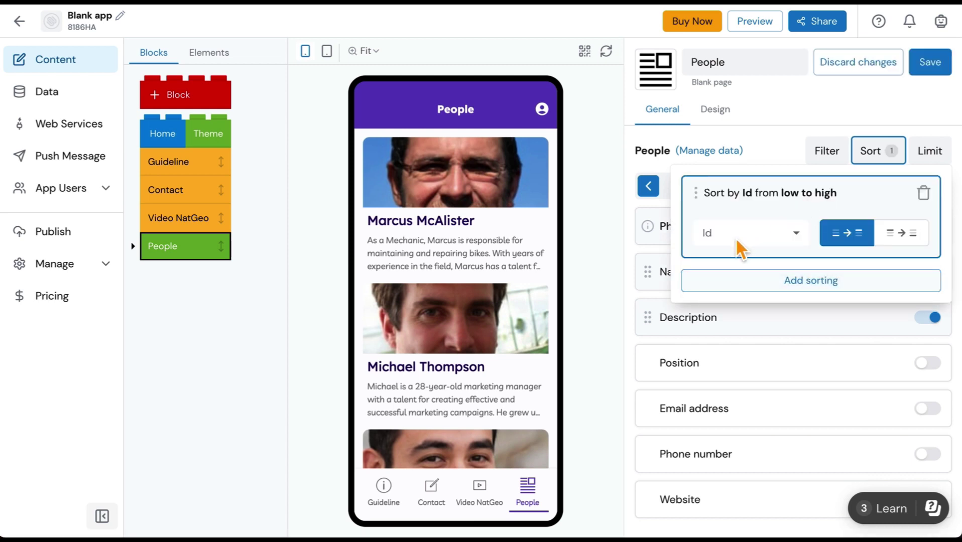
left_click(799, 236)
left_click(796, 235)
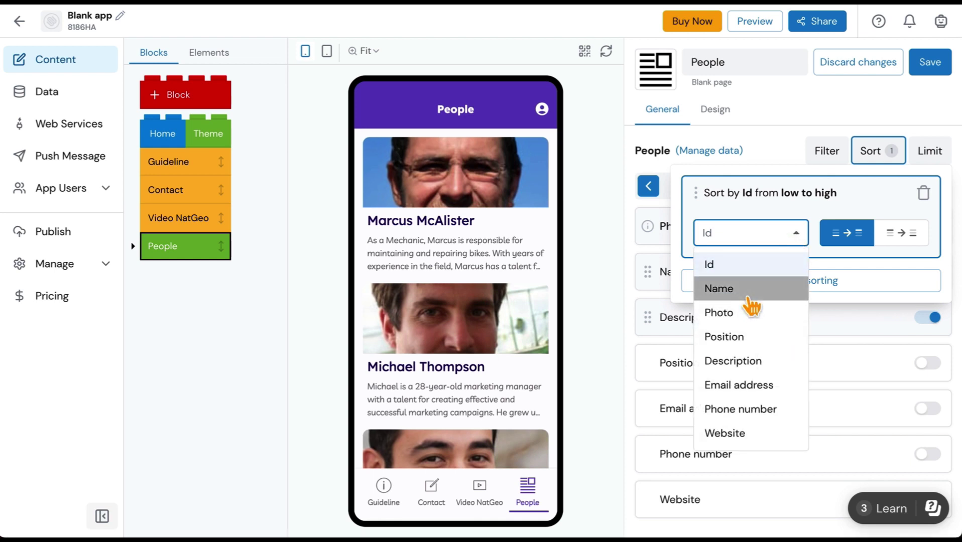
left_click(749, 298)
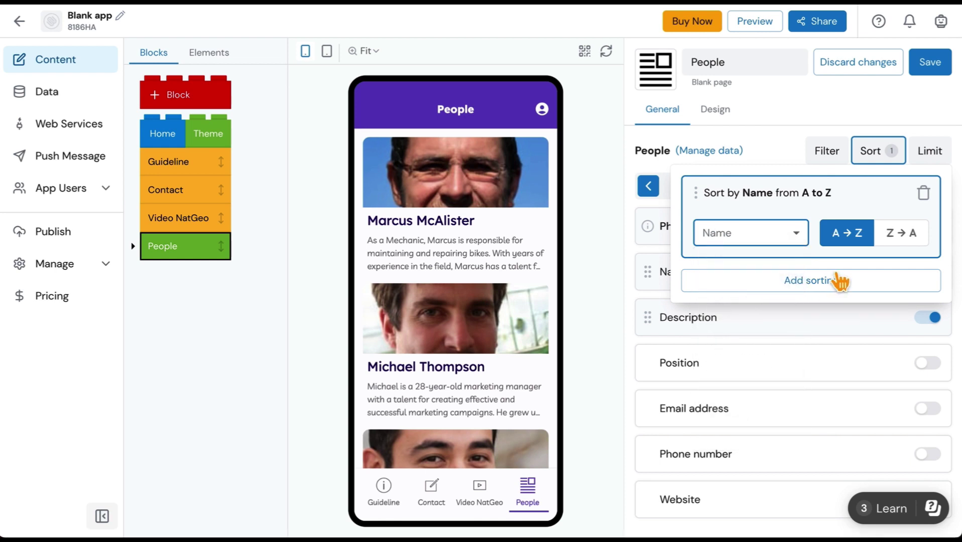
left_click(929, 69)
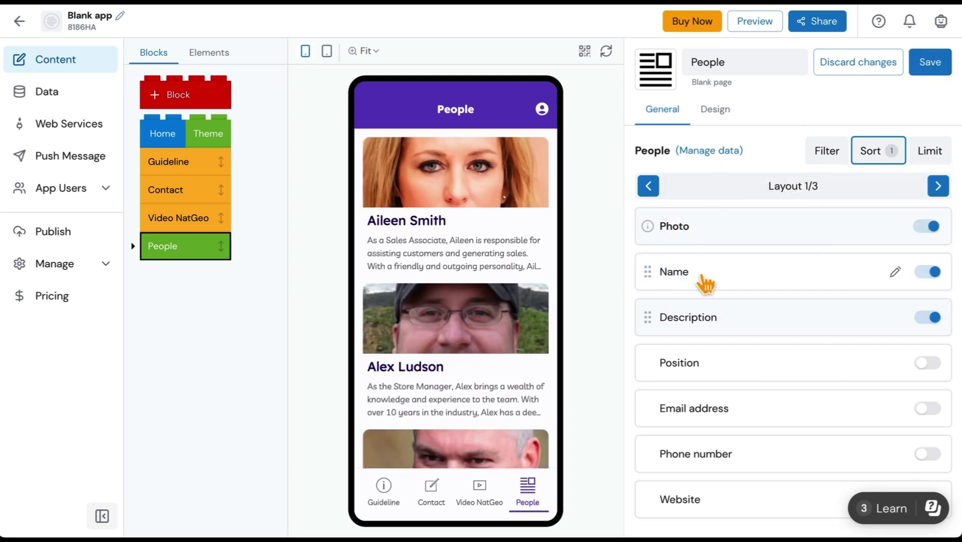
Step: Show the Position field in the People list and save the block
scroll(791, 335, "down", 1)
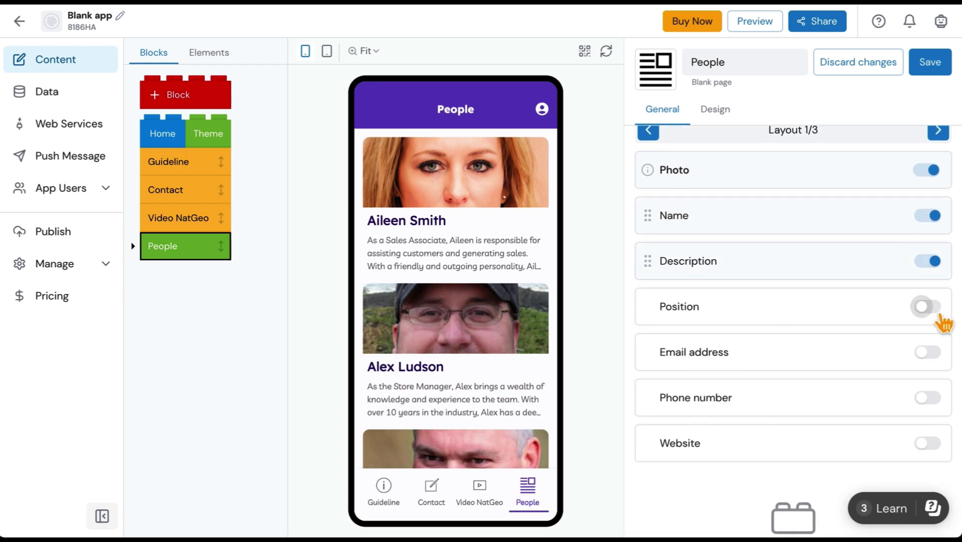
left_click(935, 310)
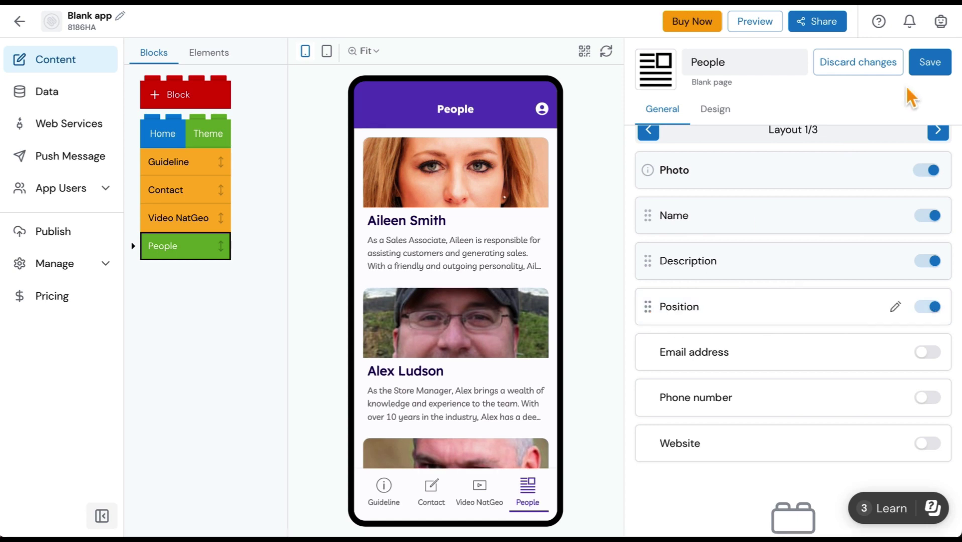
left_click(930, 62)
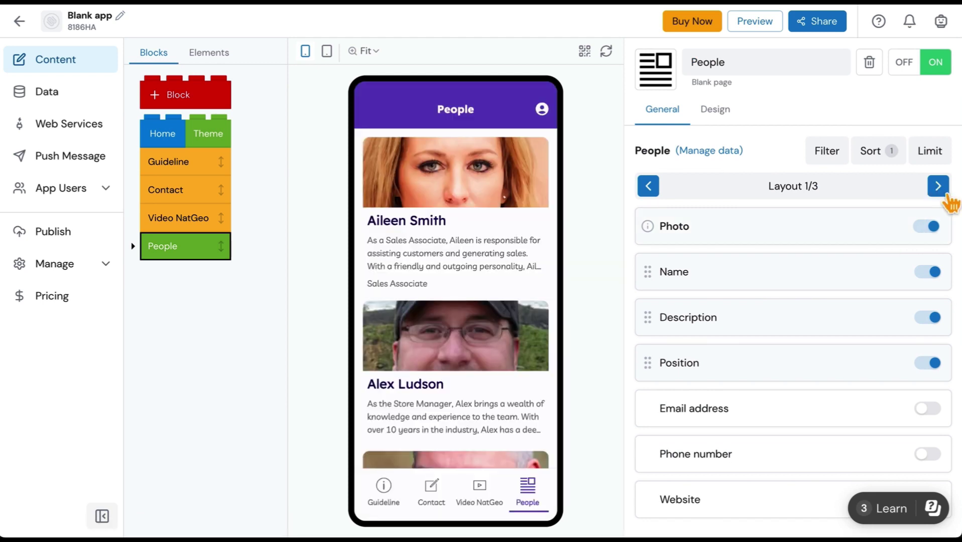
Step: Switch the People list to layout 2/3, make the Position text bold, and save the block
left_click(938, 187)
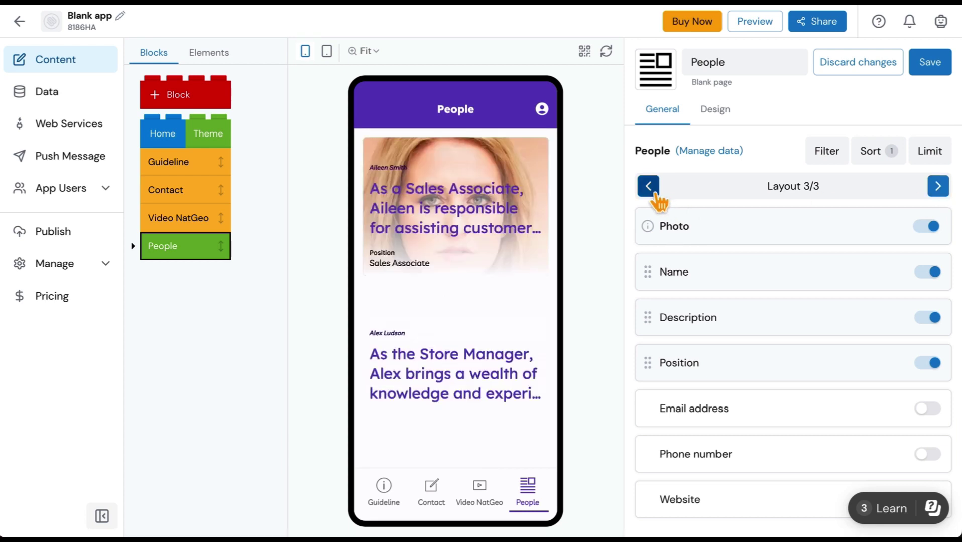
left_click(650, 187)
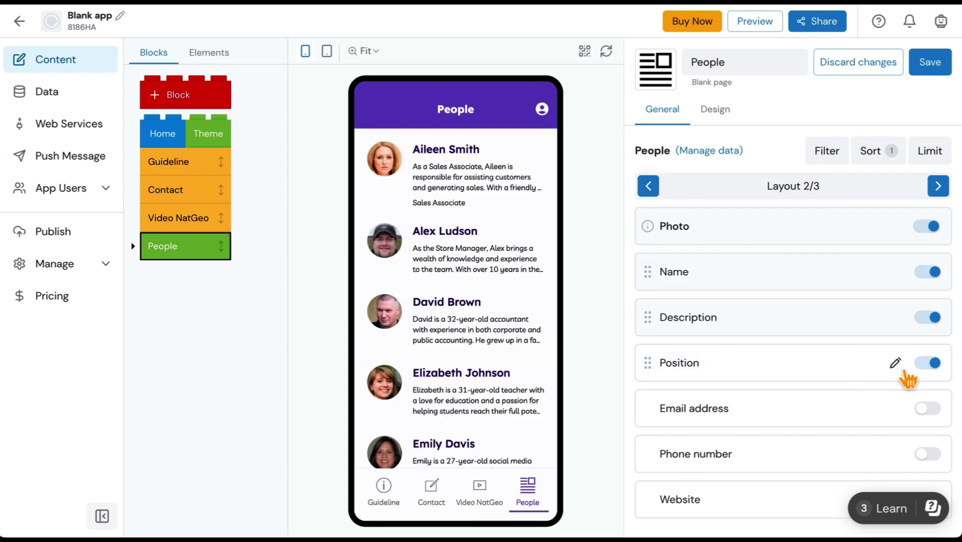
left_click(904, 374)
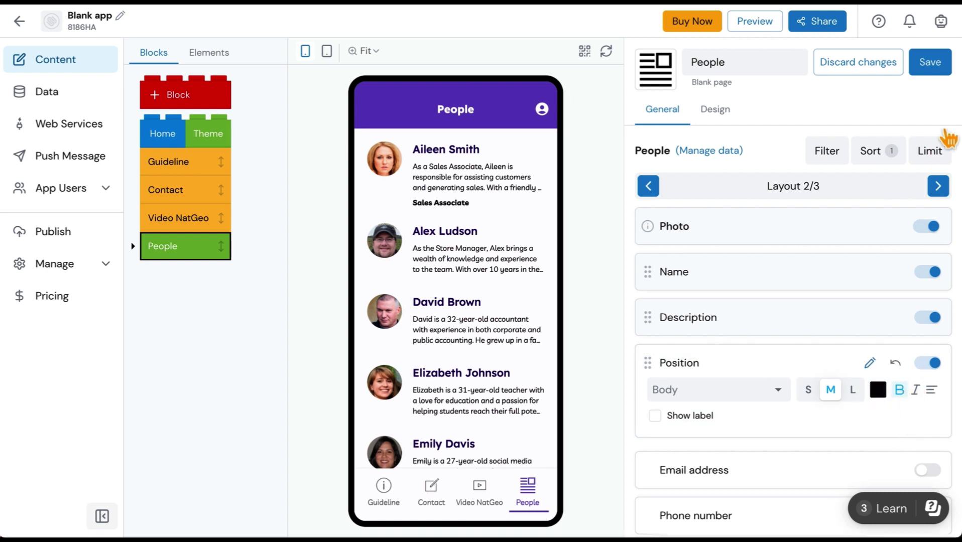
left_click(940, 78)
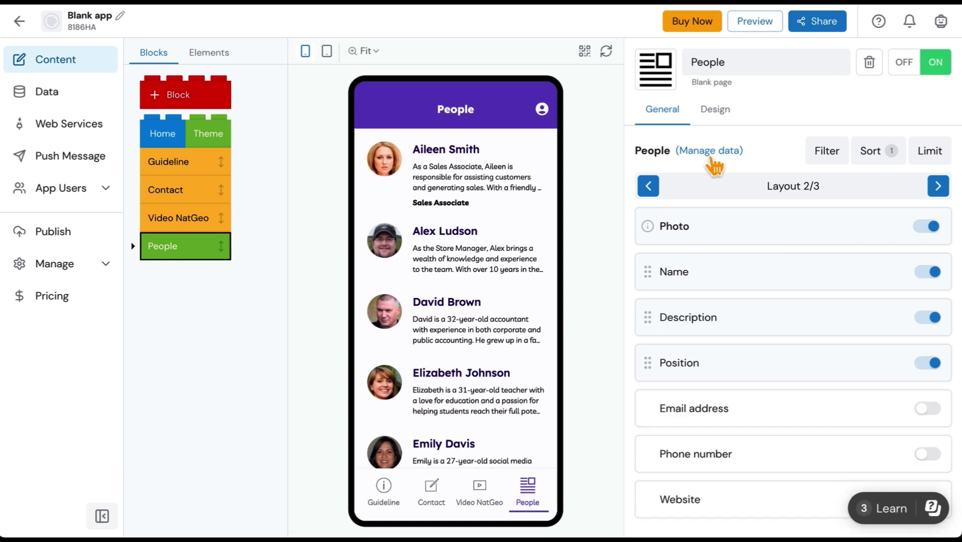
Step: Sort the People data by Name ascending, set the second to fourth records' positions to Store Manager, Accountant and Teacher, and close the table
left_click(708, 157)
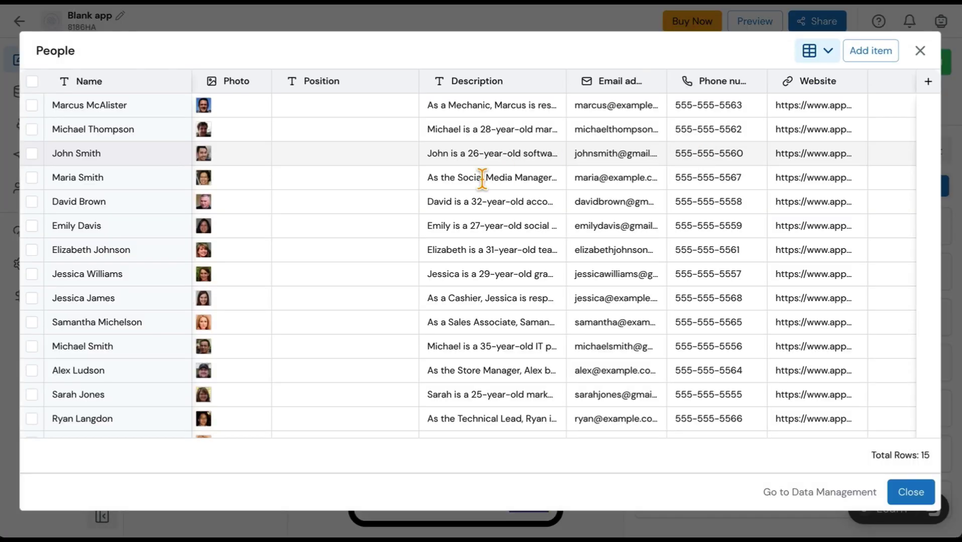
left_click(123, 83)
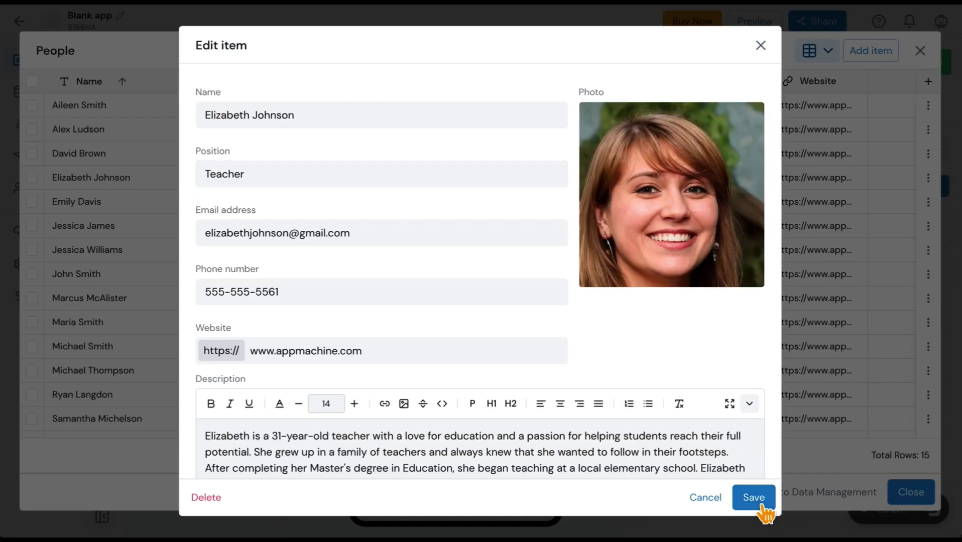
left_click(759, 502)
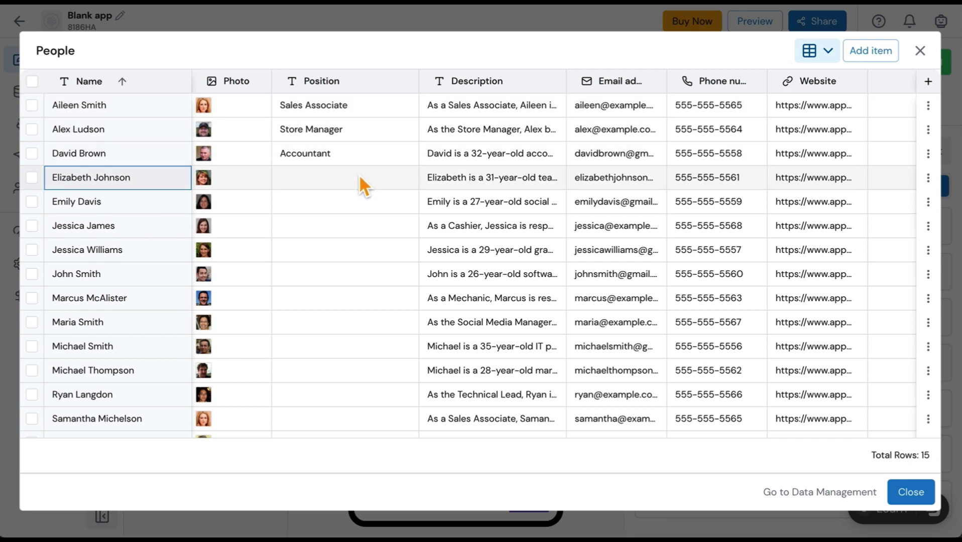
left_click_drag(360, 173, 496, 221)
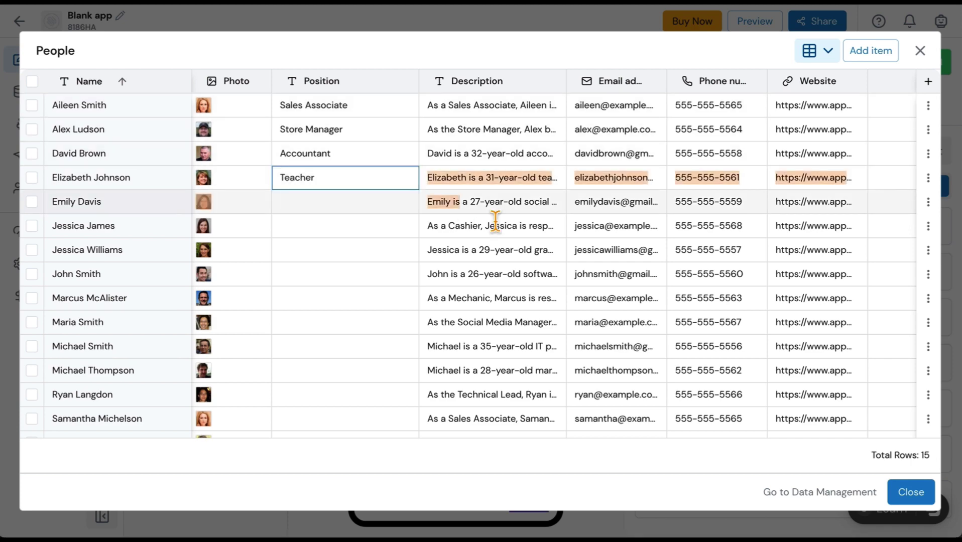
left_click(918, 497)
left_click(919, 499)
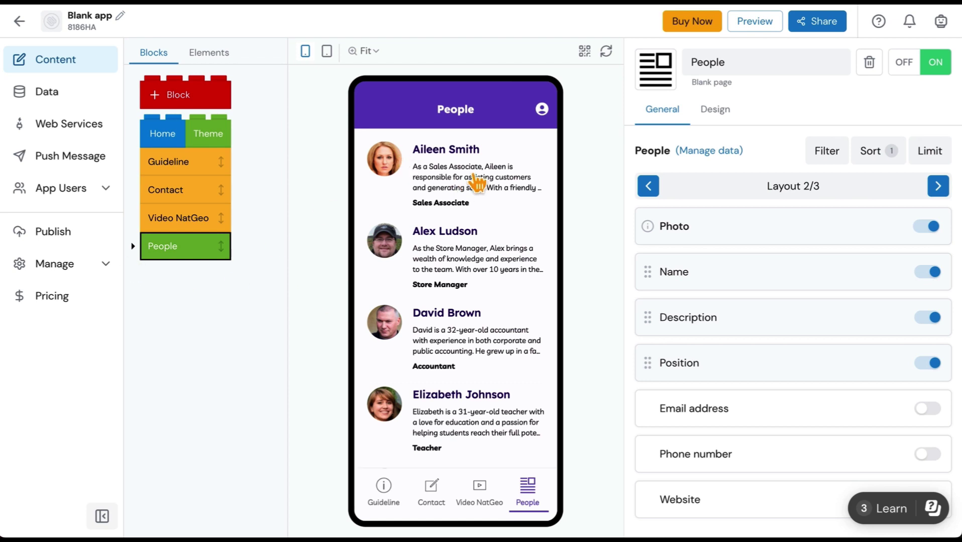
Step: Show the Position field on the first person's detail page, place it between Name and Description, and save the page
left_click(475, 175)
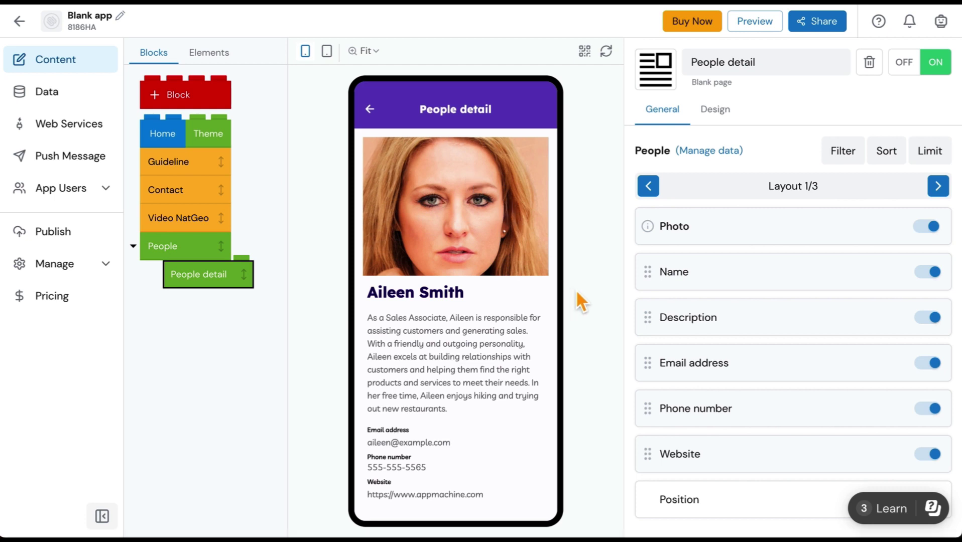
scroll(827, 364, "down", 3)
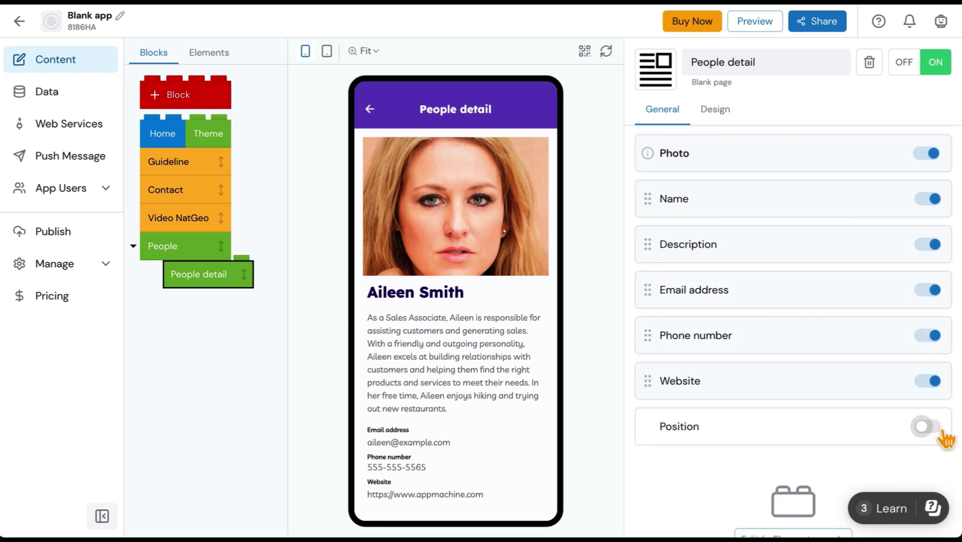
left_click(941, 431)
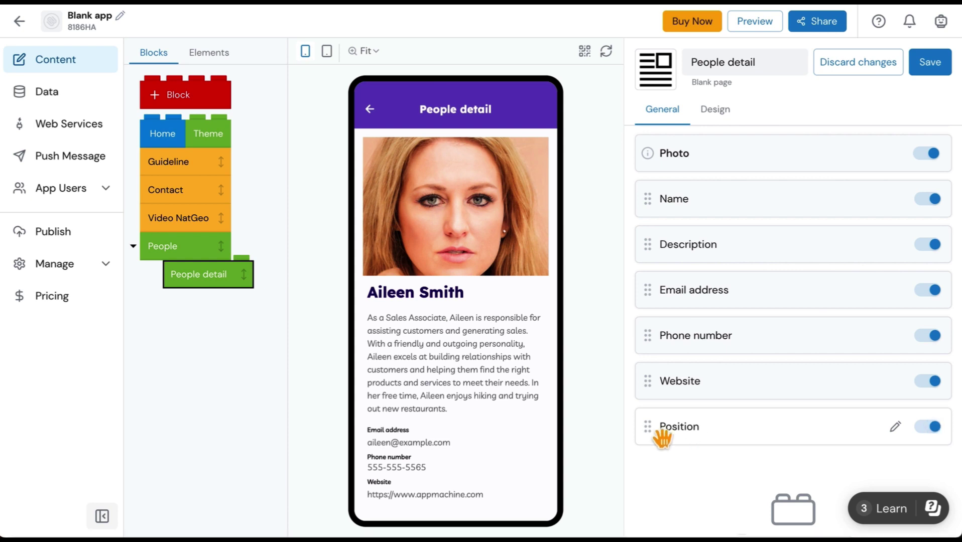
left_click_drag(658, 432, 653, 247)
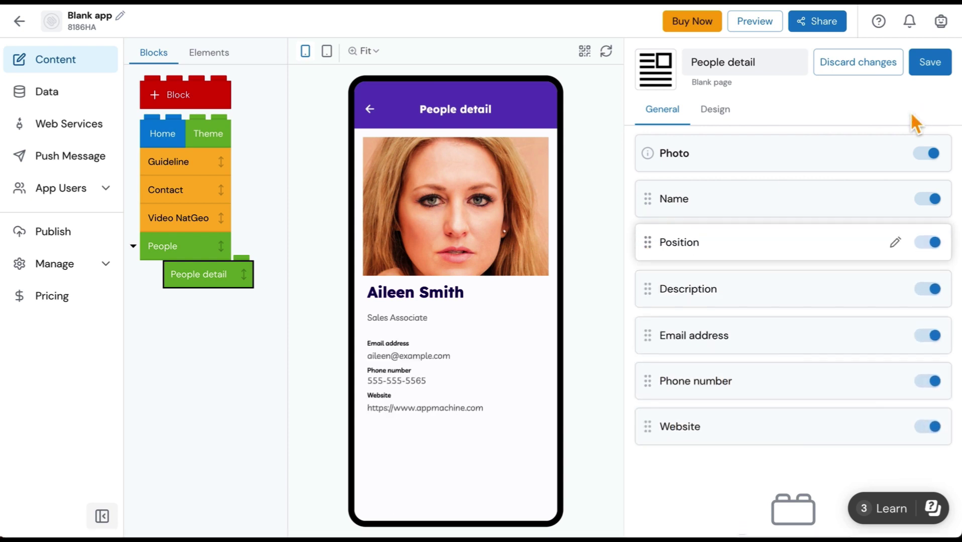
left_click(939, 73)
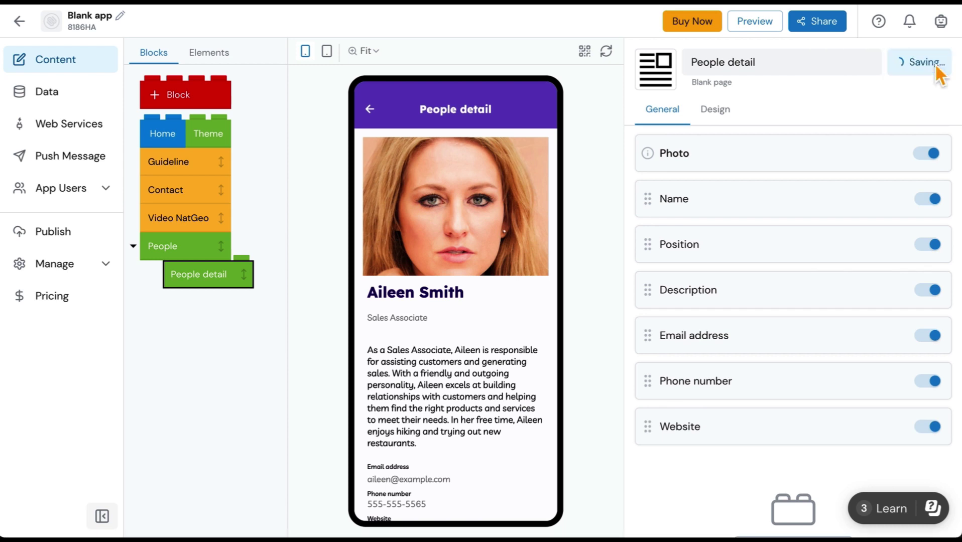
scroll(470, 344, "down", 1)
scroll(470, 343, "up", 1)
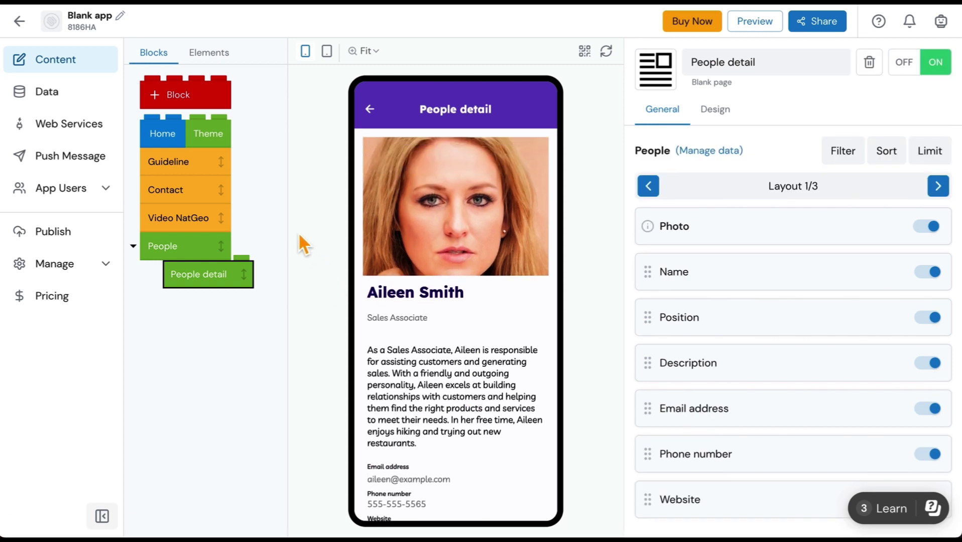
Step: Replace the People block's menu icon with the person outline from the General line stock icons, save, and select People in the app preview
left_click(191, 251)
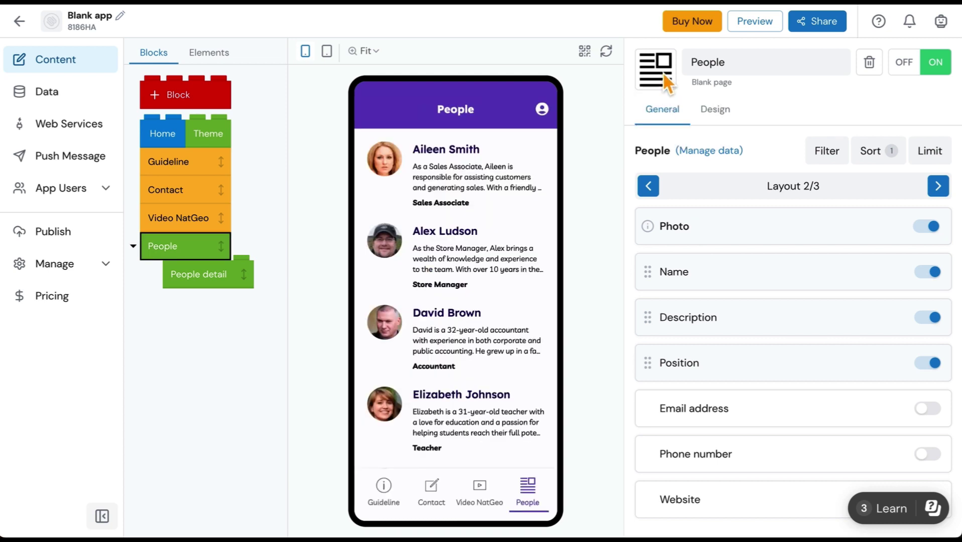
mouse_move(672, 85)
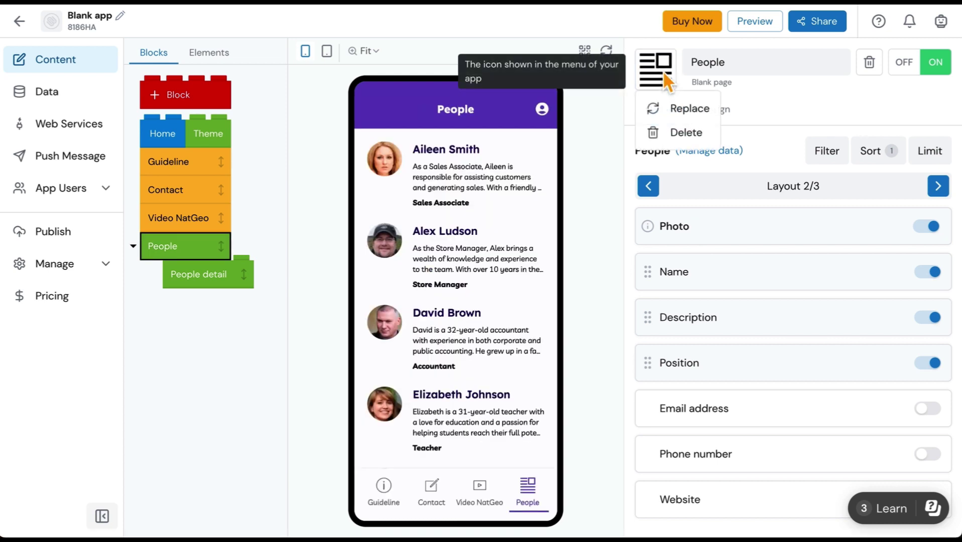
left_click(687, 111)
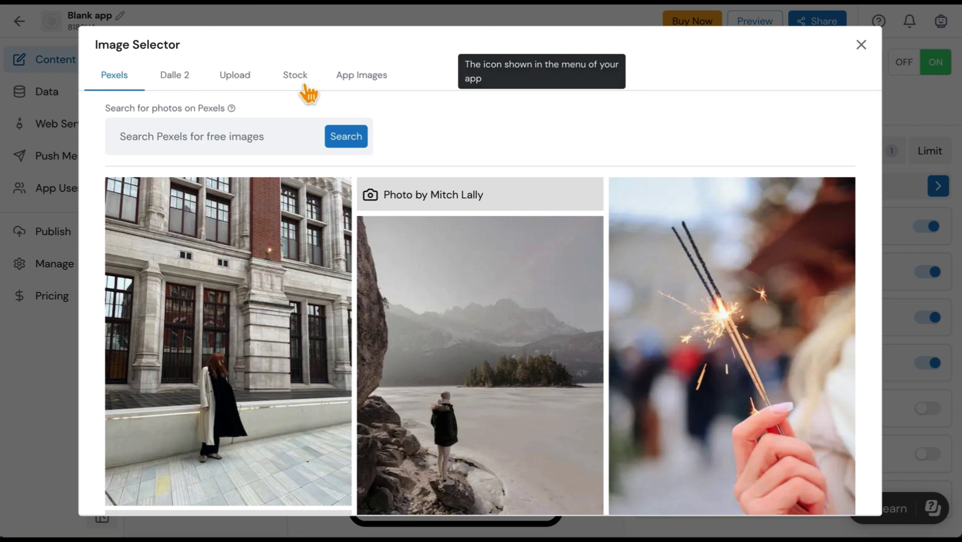
left_click(301, 83)
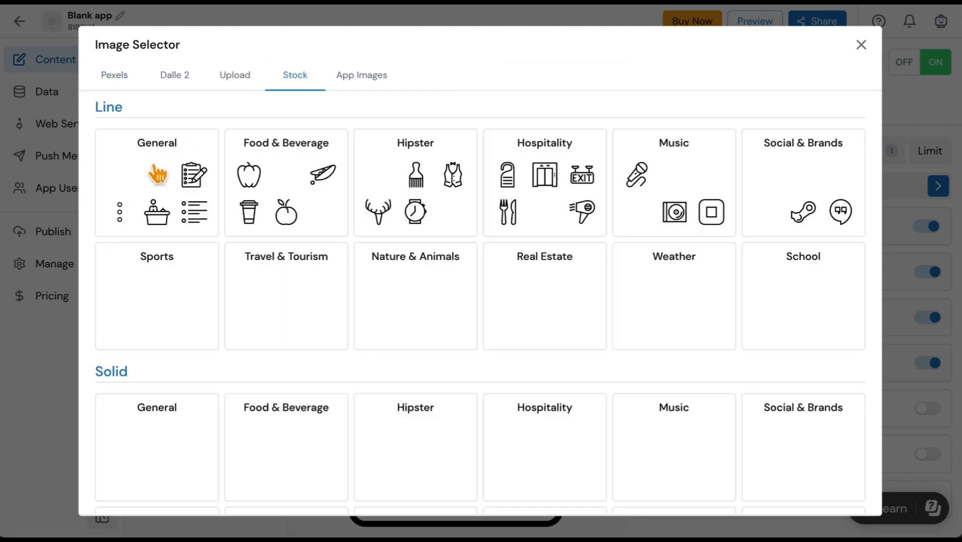
left_click(155, 167)
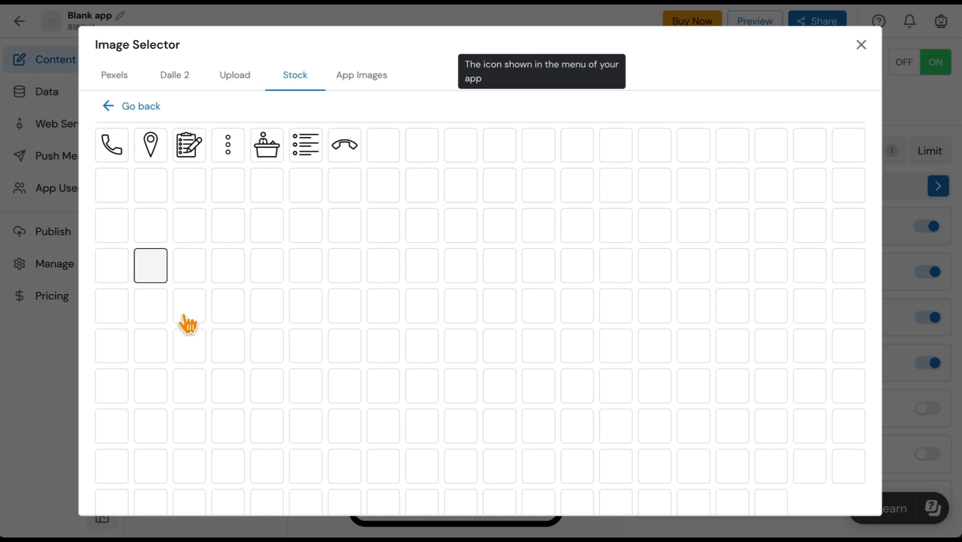
scroll(184, 316, "down", 1)
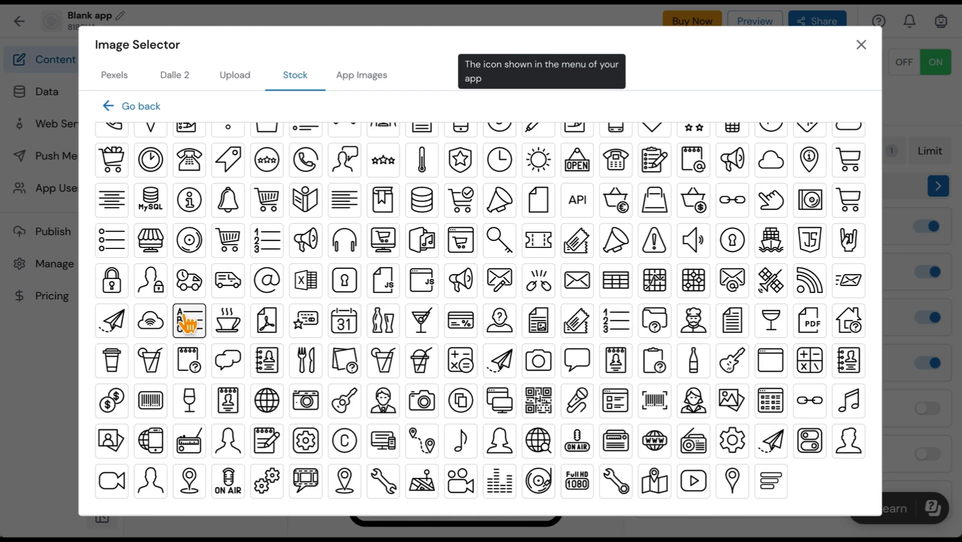
left_click(154, 483)
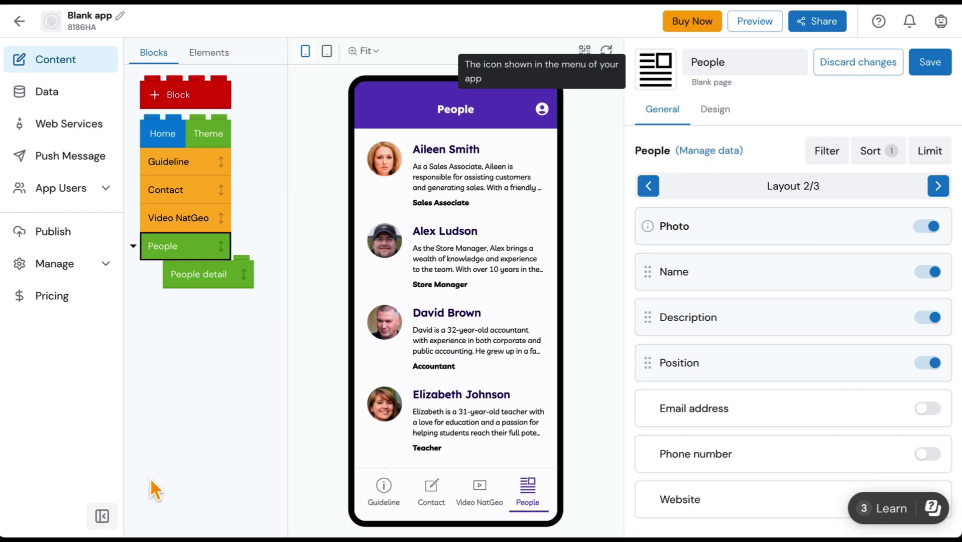
left_click(932, 64)
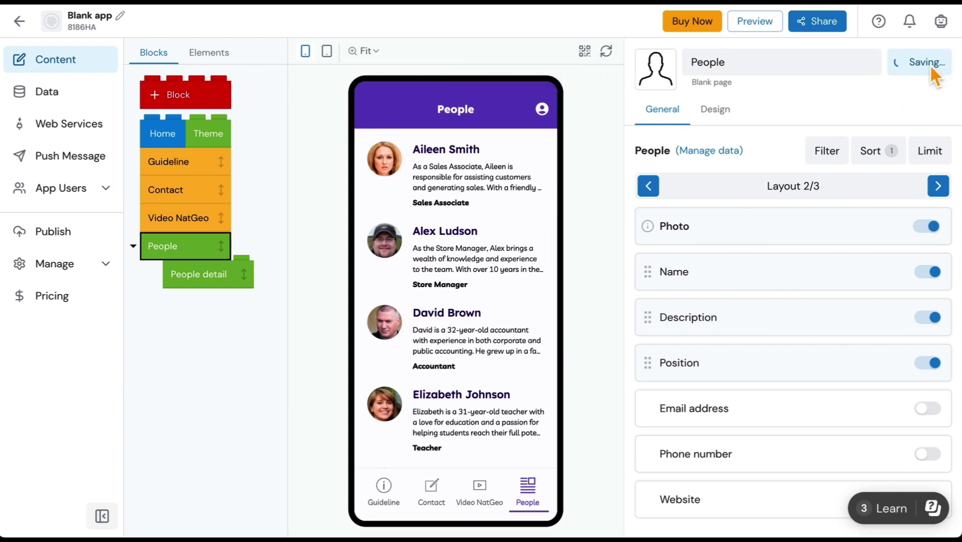
left_click(529, 492)
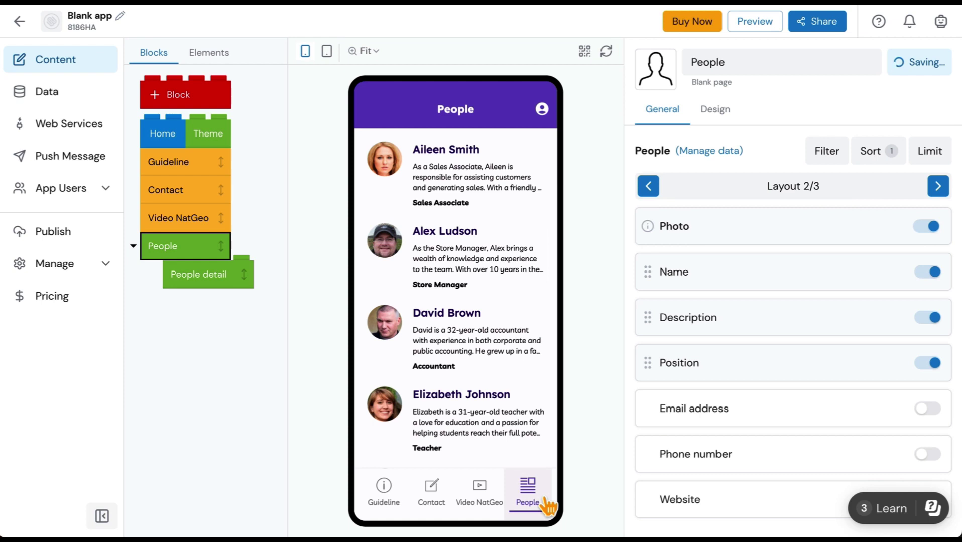